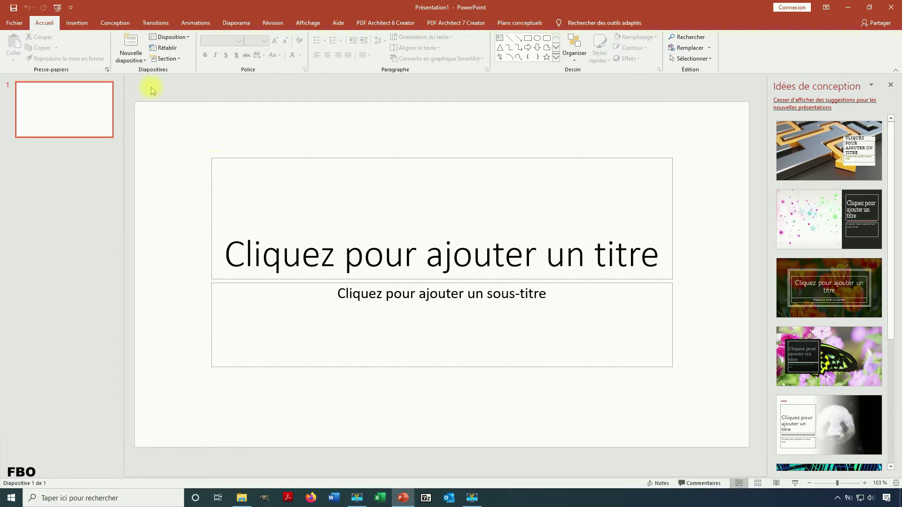
Step: Apply the dark Maillage theme from the Conception themes gallery and open the background formatting settings
click(118, 28)
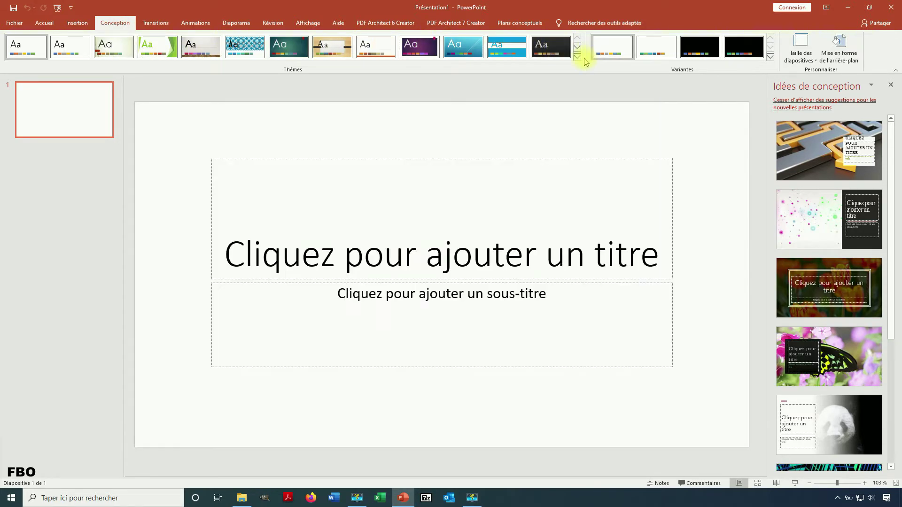
click(577, 56)
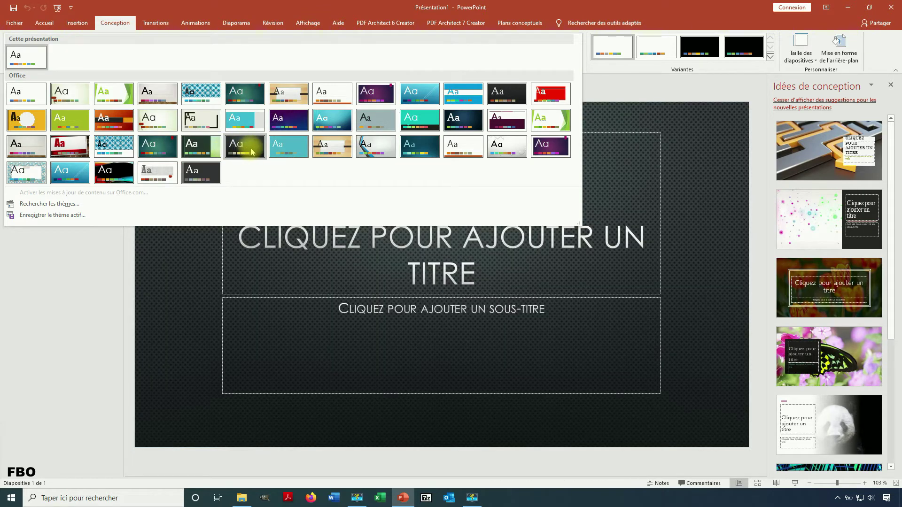
click(244, 146)
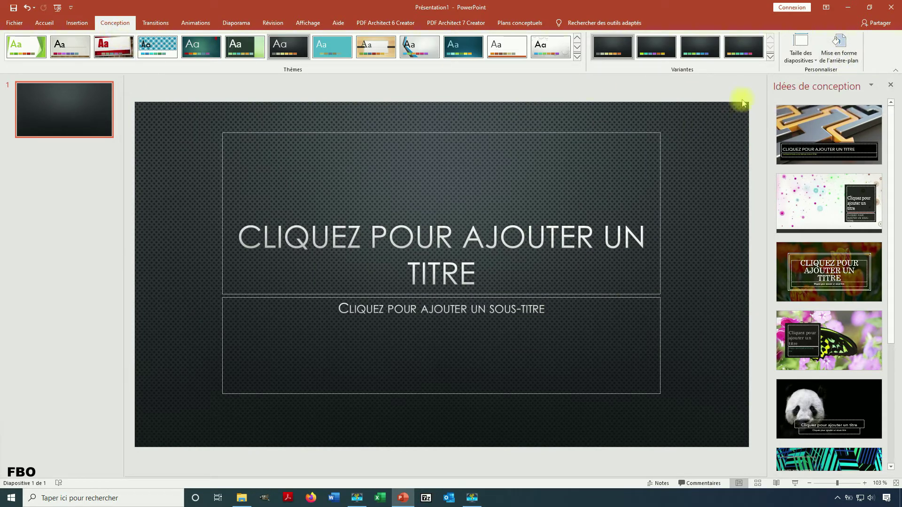
click(827, 54)
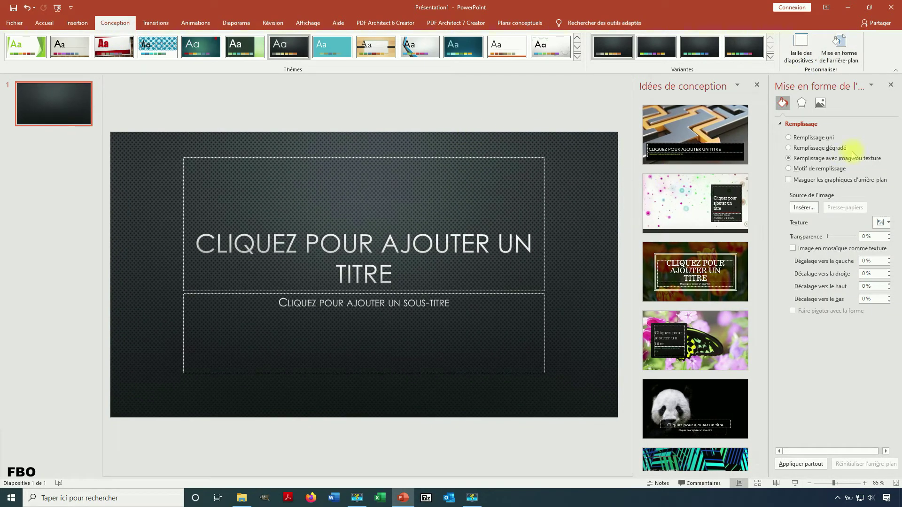
Step: Try solid light and yellow background colours, then switch to gradient and picture-or-texture fills
click(808, 138)
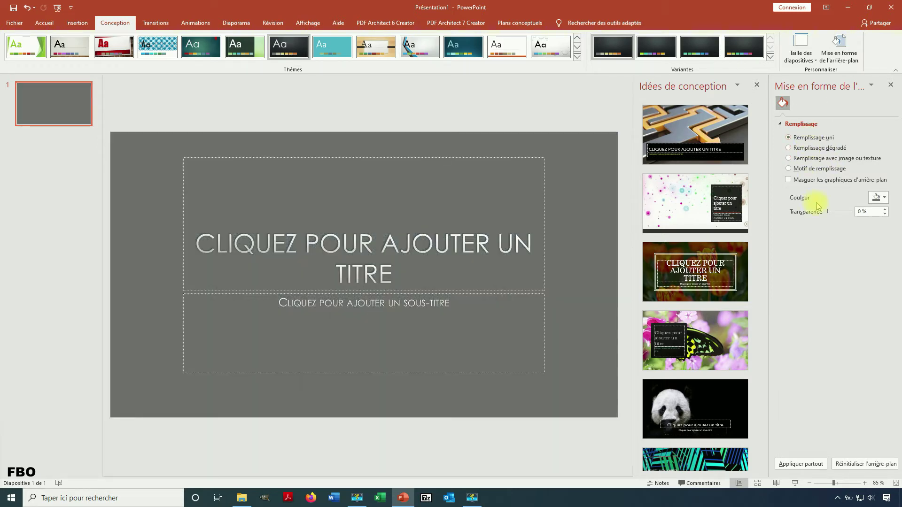
click(877, 198)
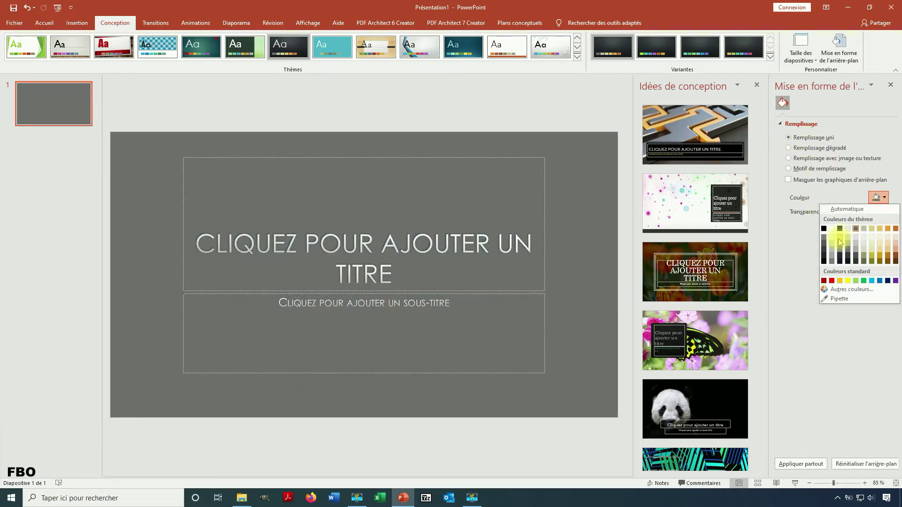
click(840, 239)
click(878, 198)
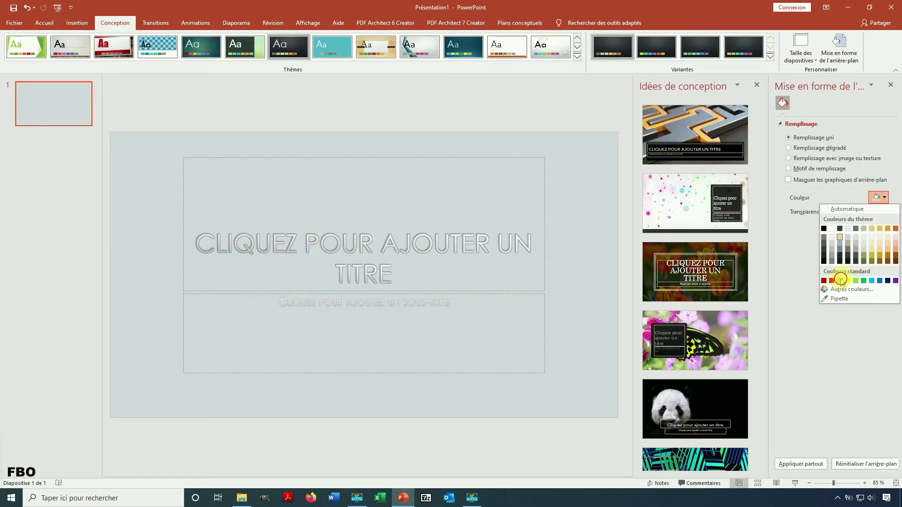
click(840, 281)
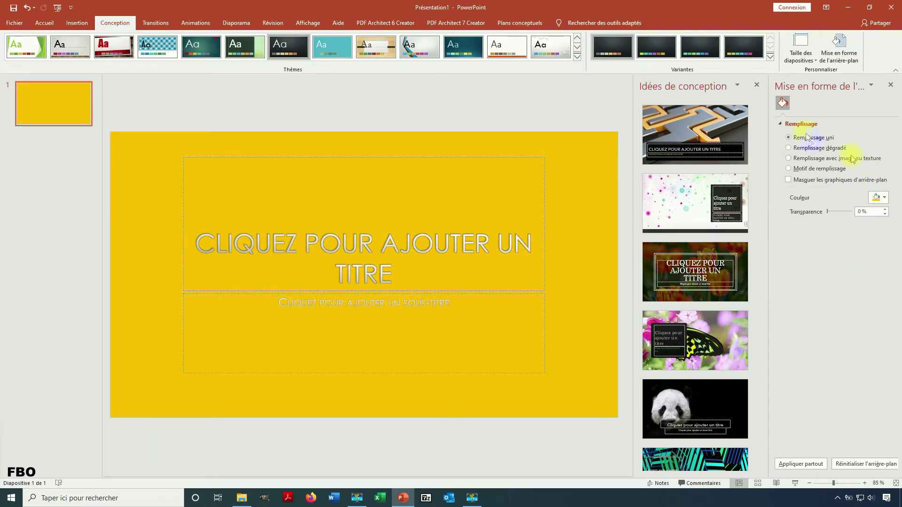
click(808, 148)
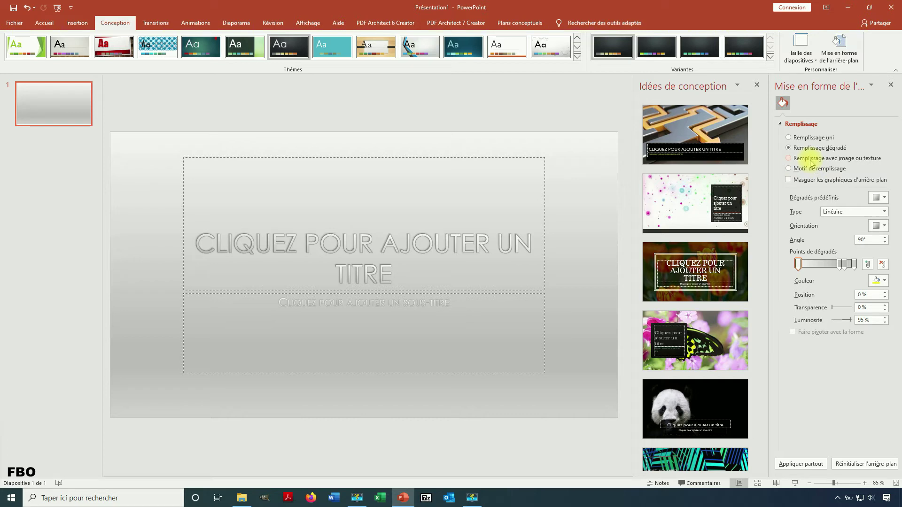
click(811, 164)
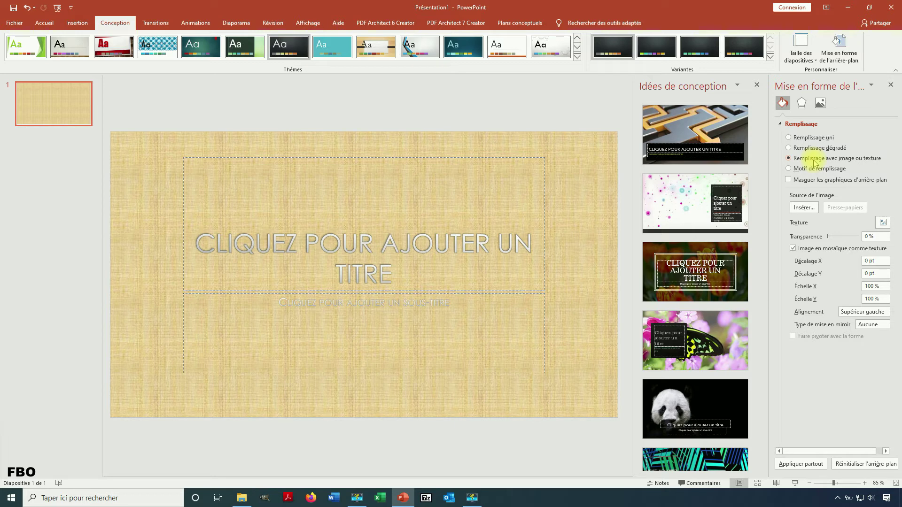
Step: Choose to insert a background picture from a file on the computer
click(803, 207)
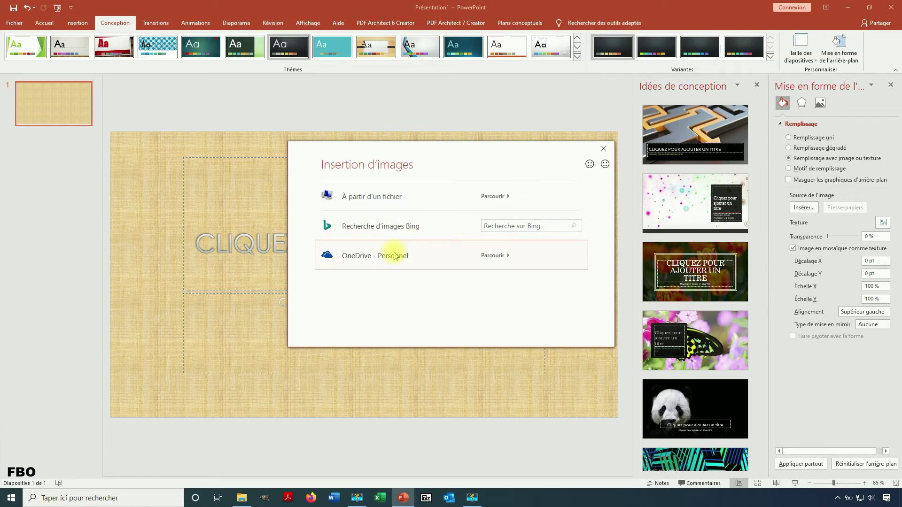
click(380, 206)
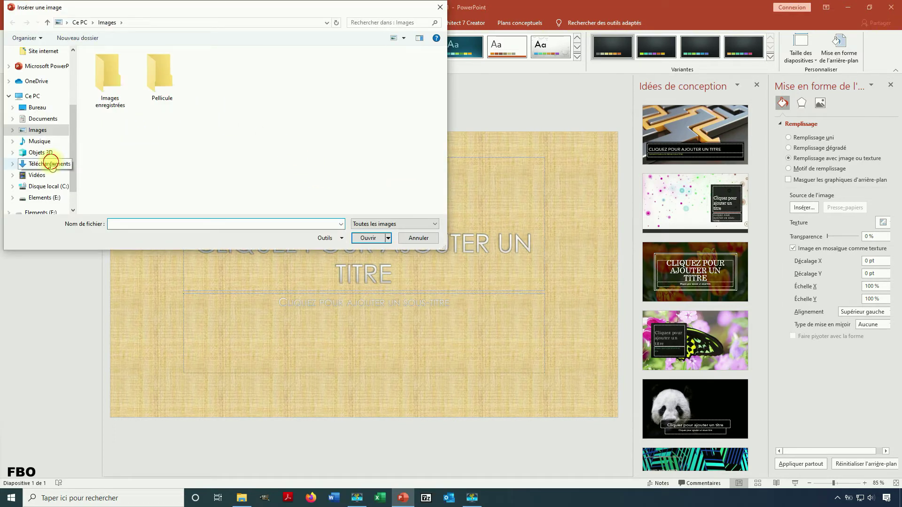
Step: Set lighthouse-820431_1920 from Téléchargements as the slide background picture
click(47, 163)
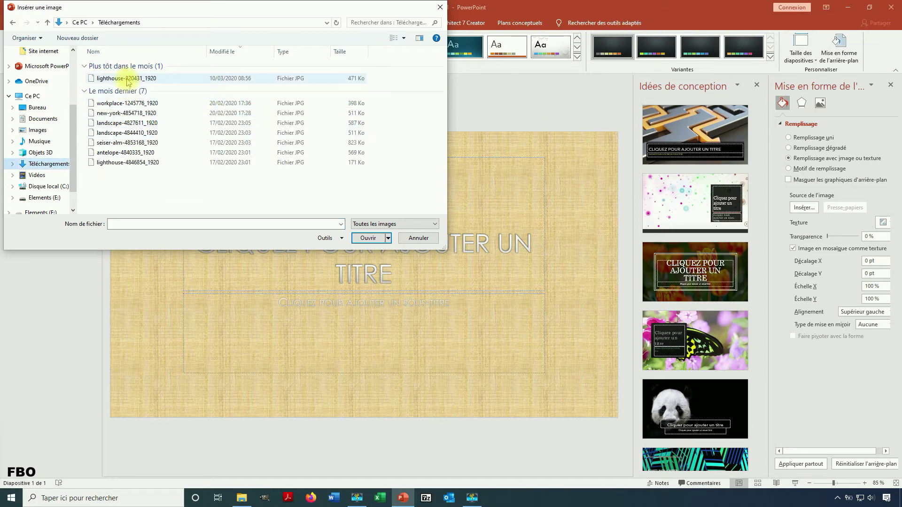
click(125, 78)
click(366, 238)
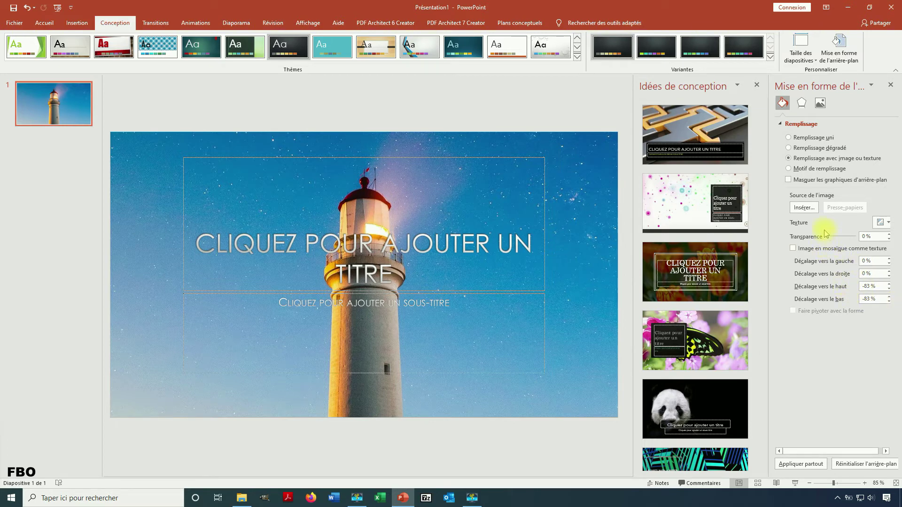
Step: Try the blue denim texture, undo it to restore the lighthouse photo, then view background effects
click(877, 224)
click(876, 224)
click(876, 224)
click(795, 249)
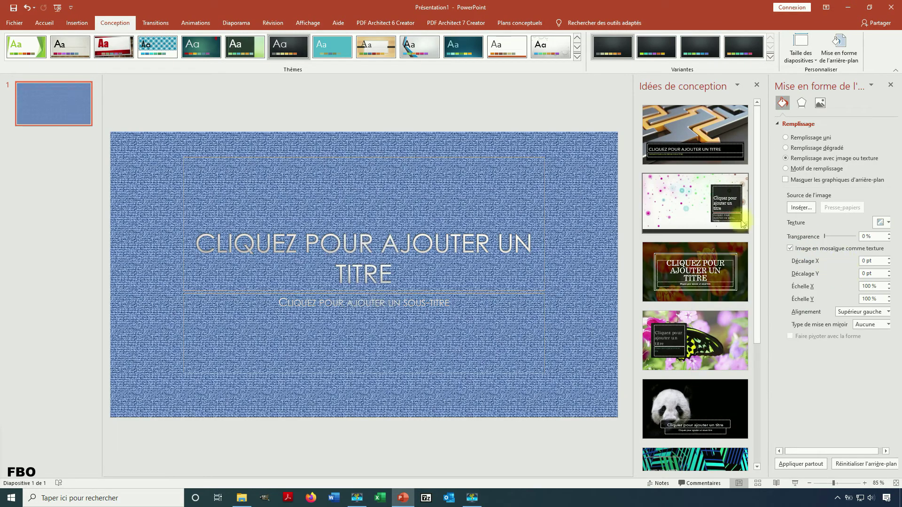
click(29, 7)
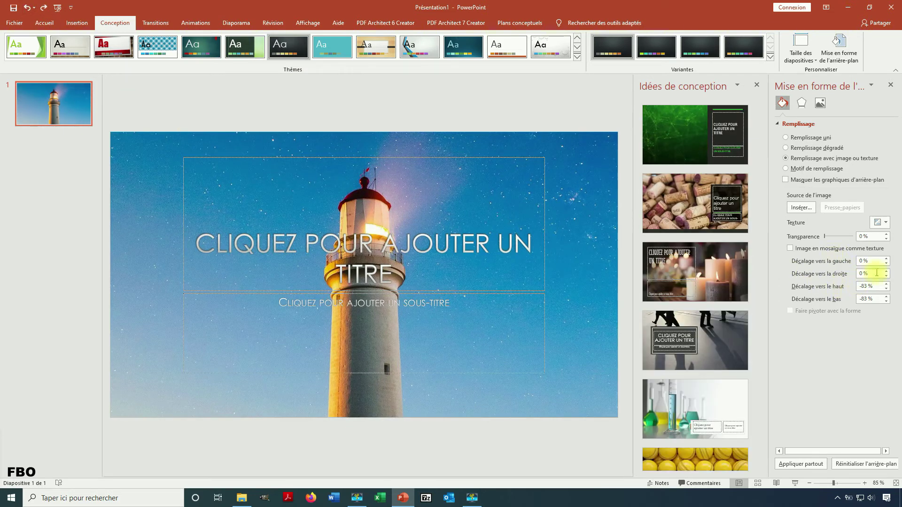
click(801, 102)
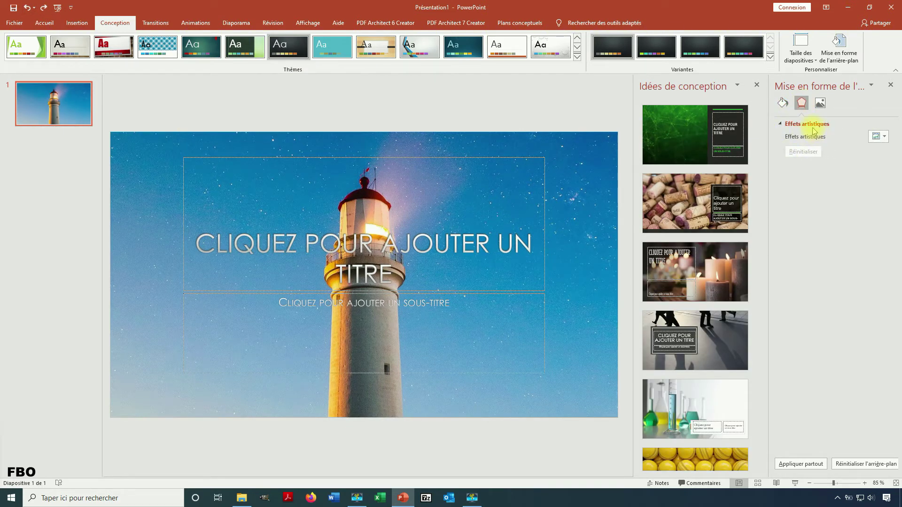
Step: Try artistic effects such as pencil sketch on the lighthouse photo, then remove them
click(876, 137)
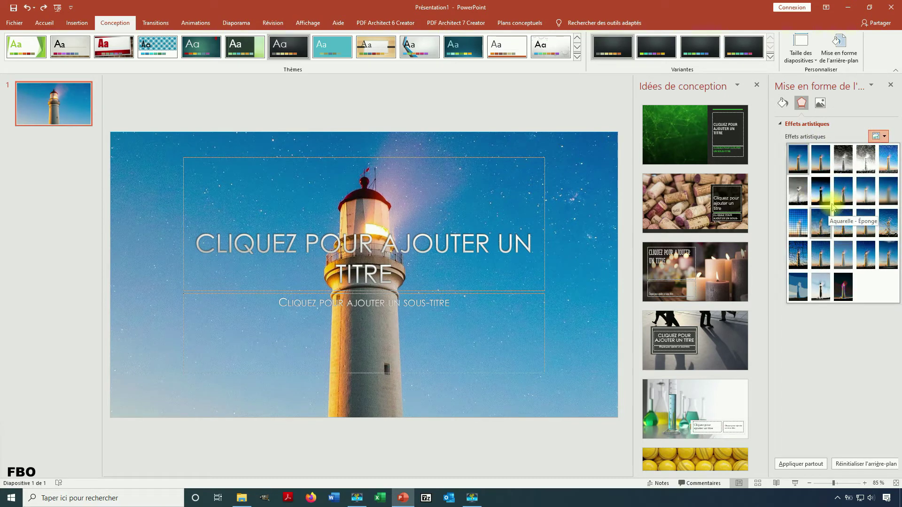
click(775, 207)
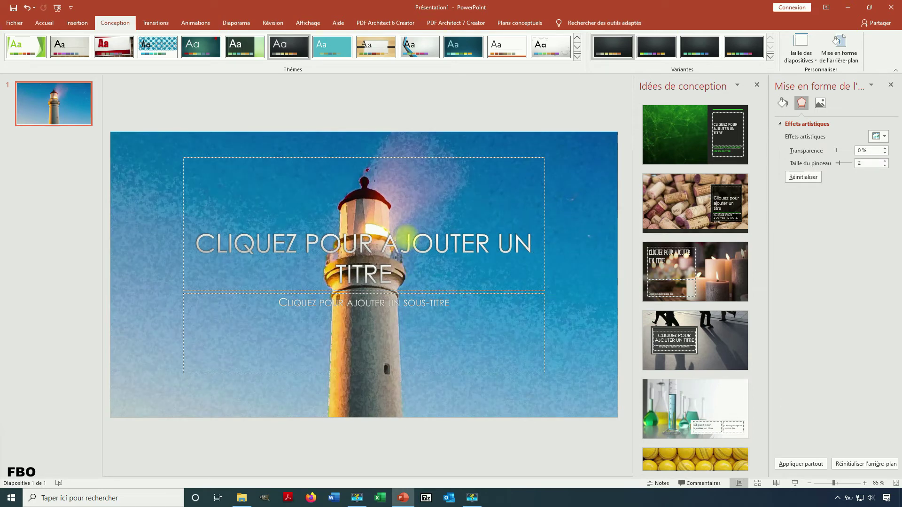
click(878, 136)
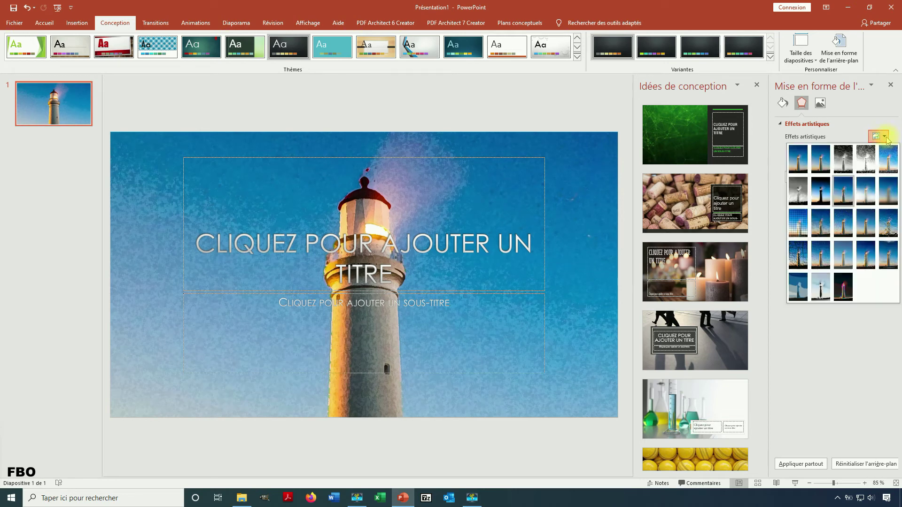
click(802, 187)
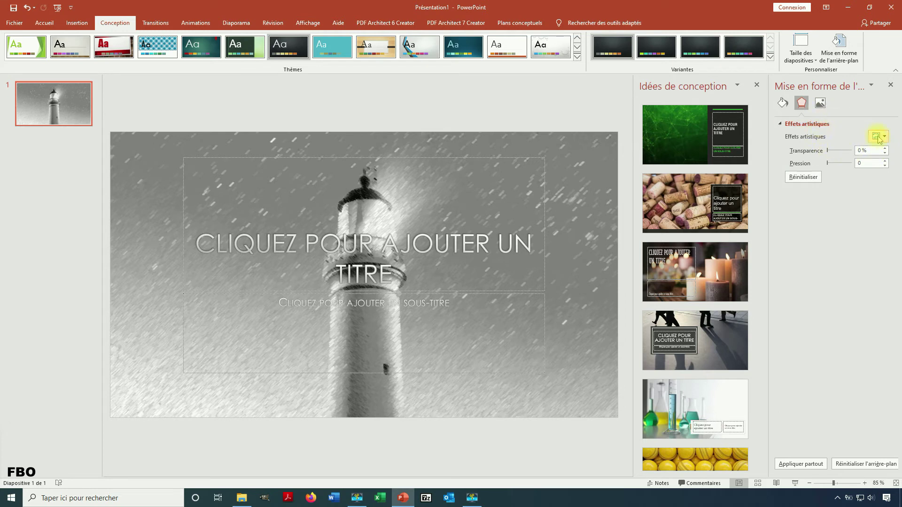
click(28, 9)
click(818, 103)
Step: Check that sharpness, brightness and contrast are at 0%, then return to the fill settings
click(826, 125)
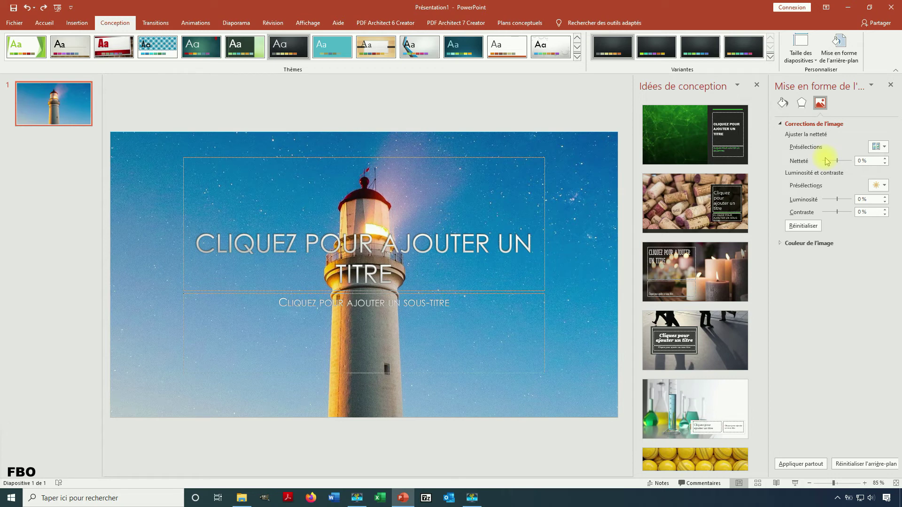
click(783, 103)
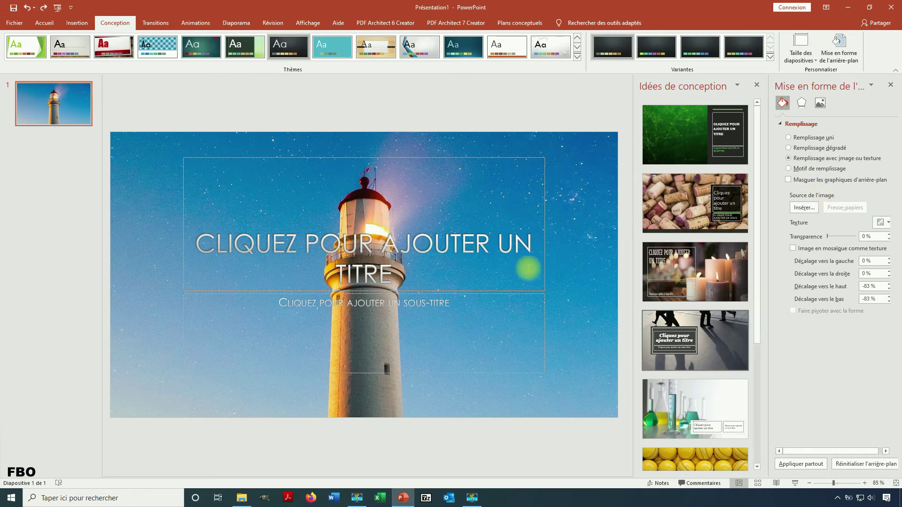
right_click(71, 122)
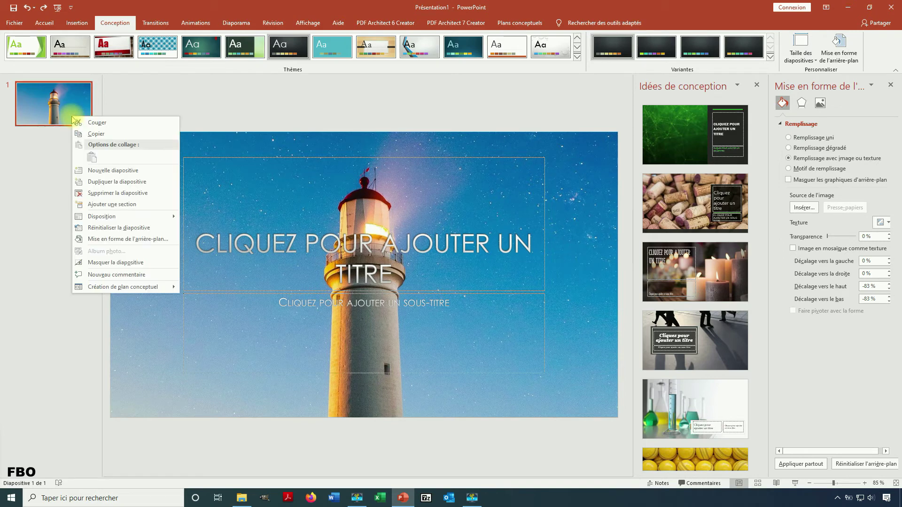
Step: Add two new slides after slides 1 and 2
click(104, 172)
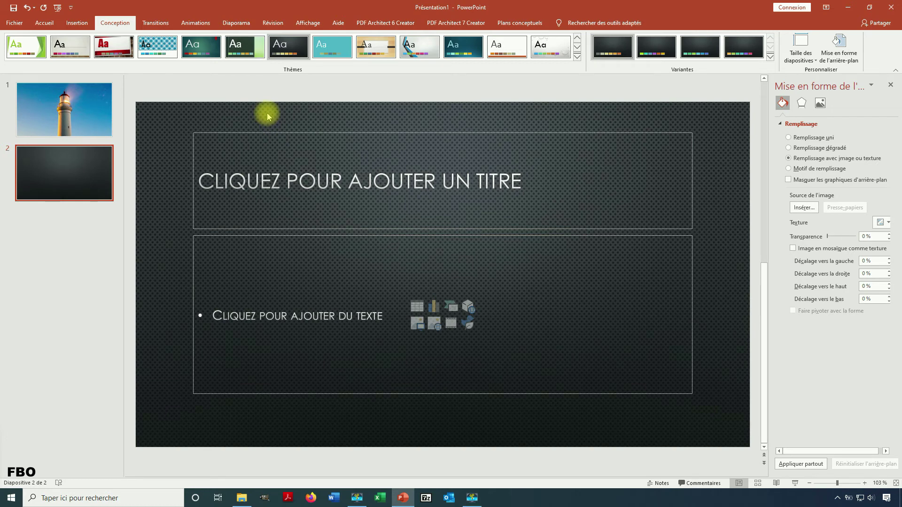
right_click(67, 189)
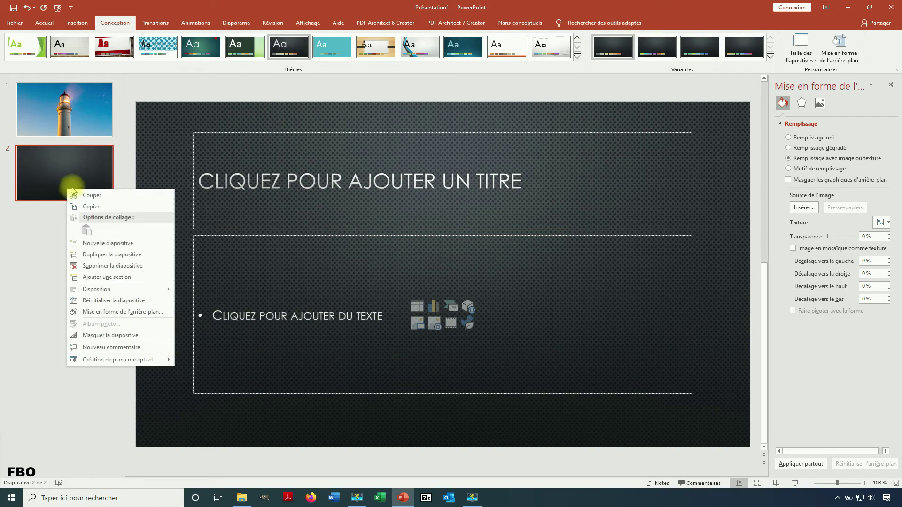
click(104, 243)
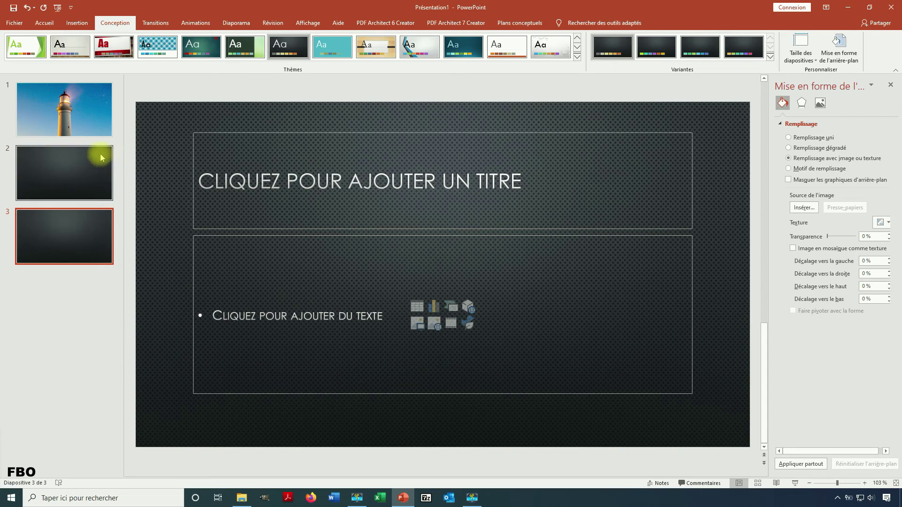
Step: Apply the lighthouse background to all slides, add a fourth slide, and select slide 3
click(70, 124)
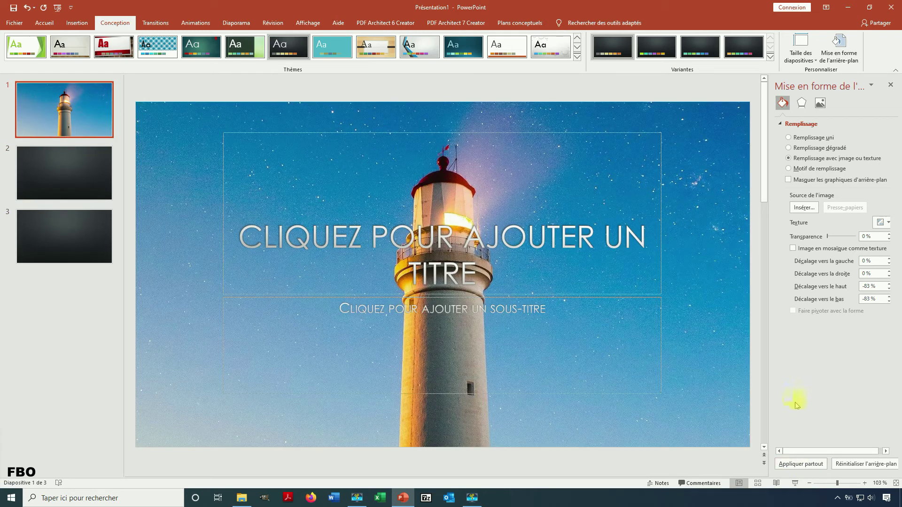
click(804, 463)
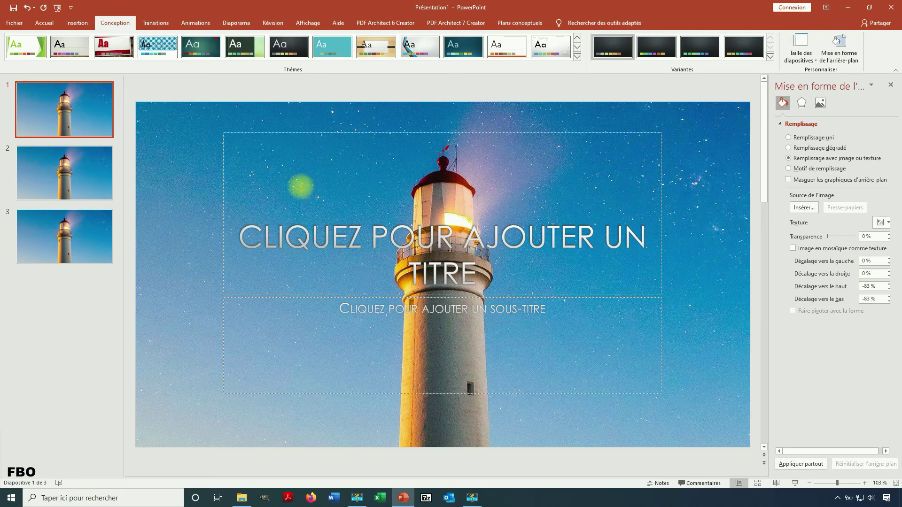
right_click(65, 241)
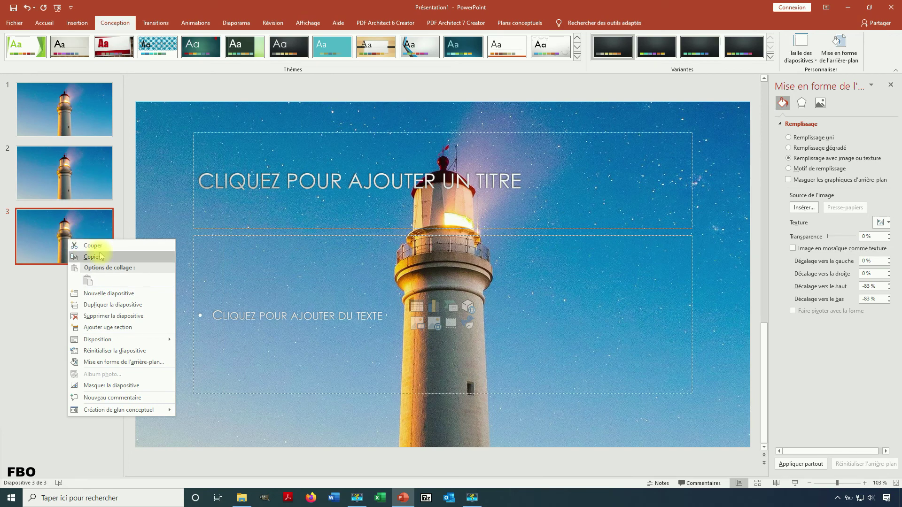
click(116, 293)
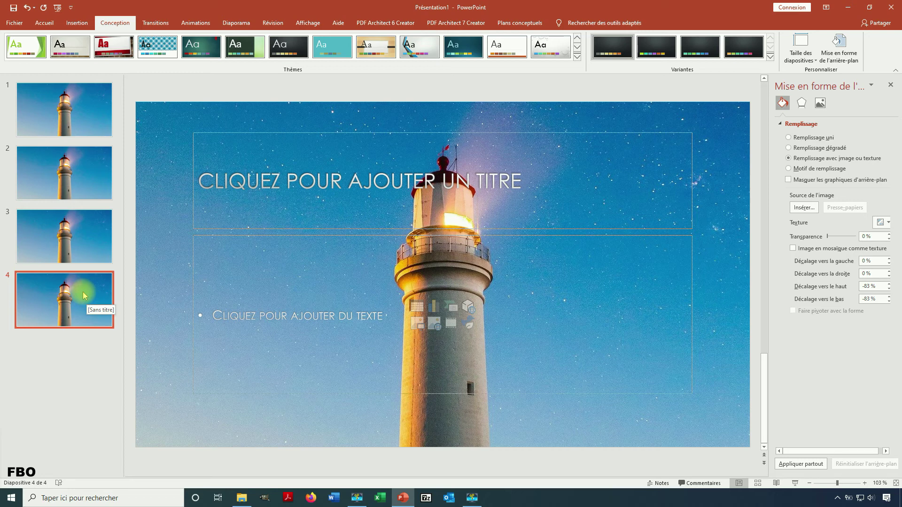
click(80, 241)
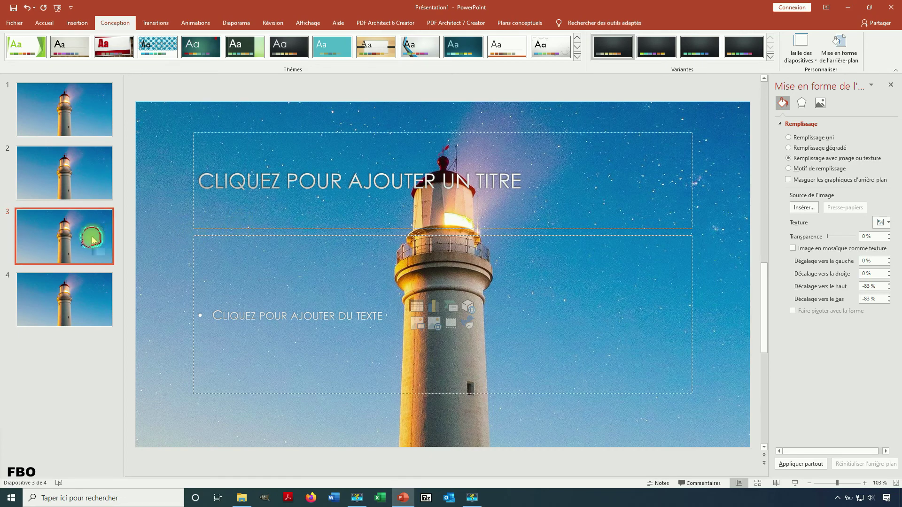
Step: Set slide 3's background to new-york-4854718_1920, applying it everywhere then undoing that with Ctrl+Z
click(804, 207)
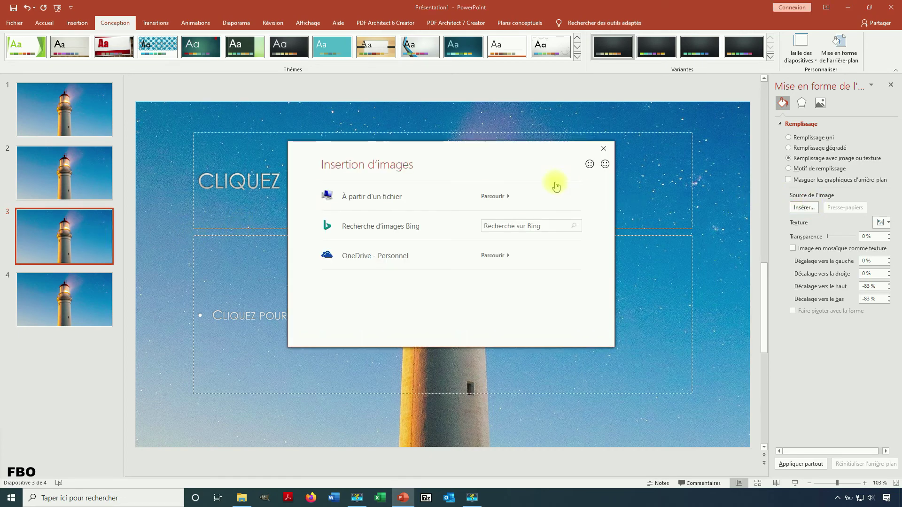
click(491, 195)
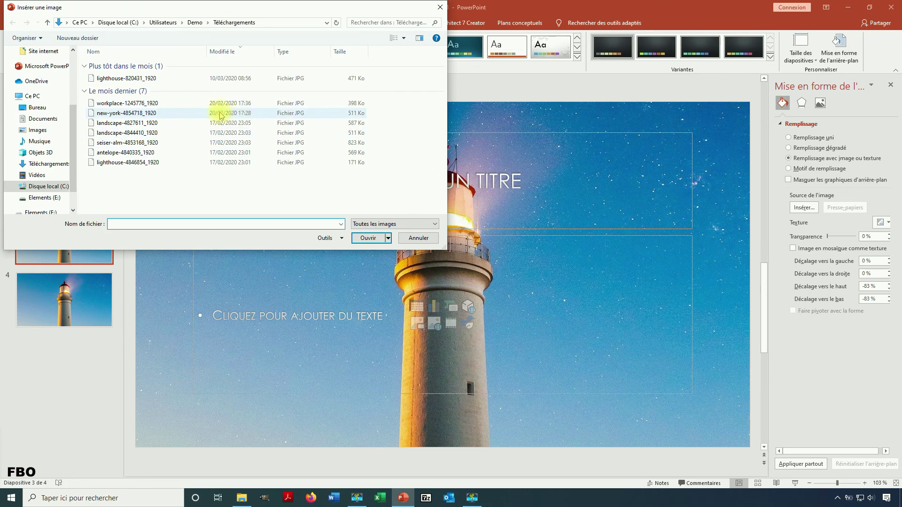
click(136, 113)
click(362, 239)
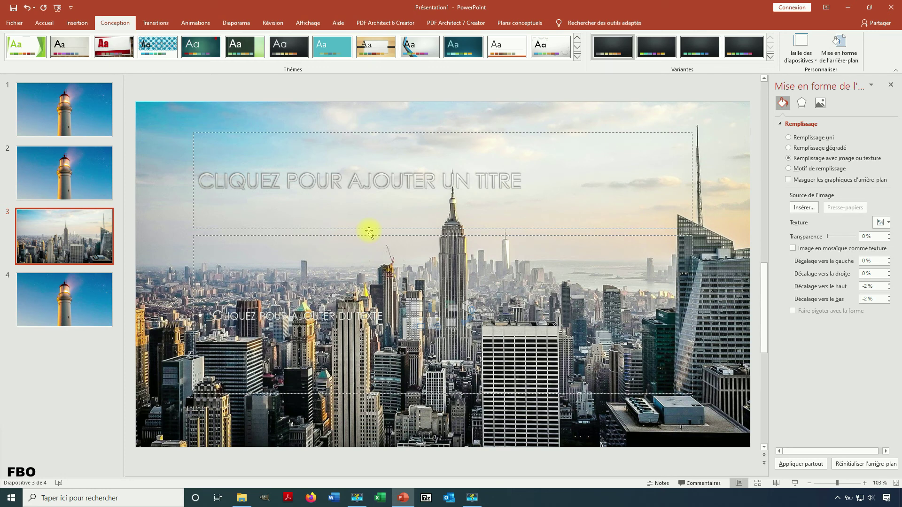
click(801, 465)
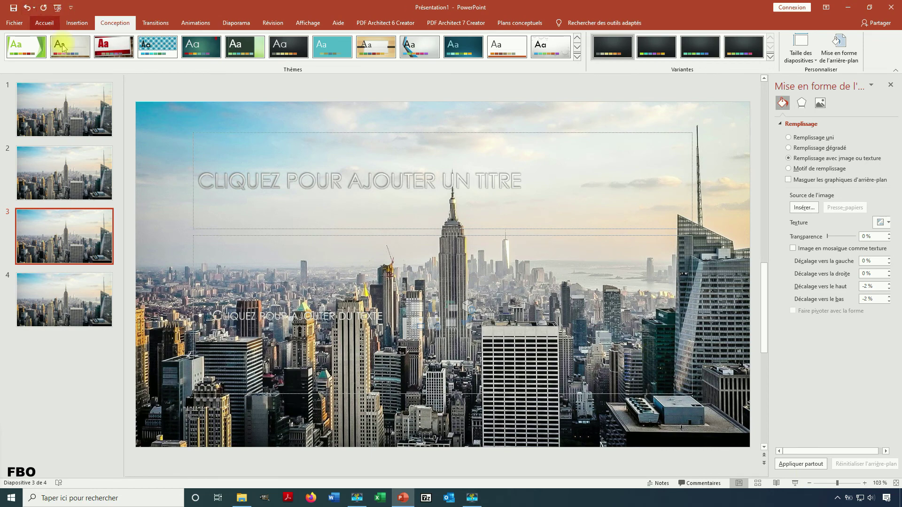
key(ctrl+z)
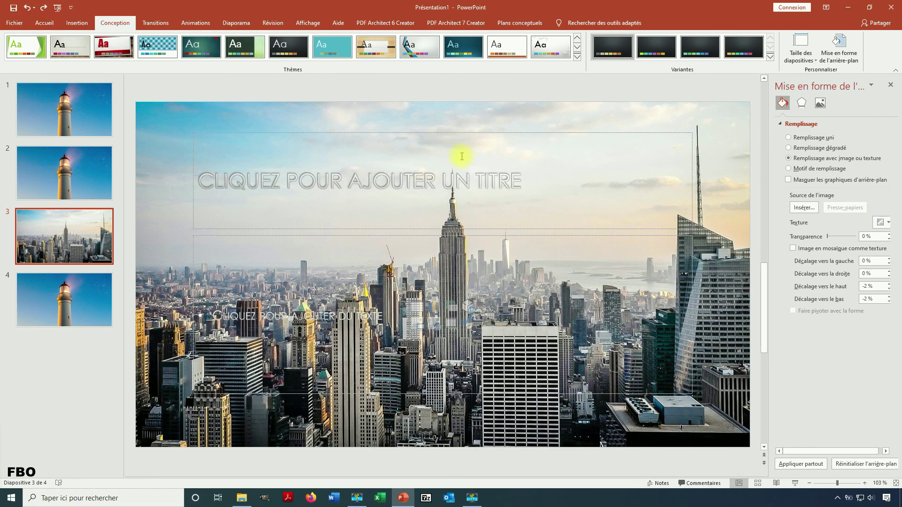